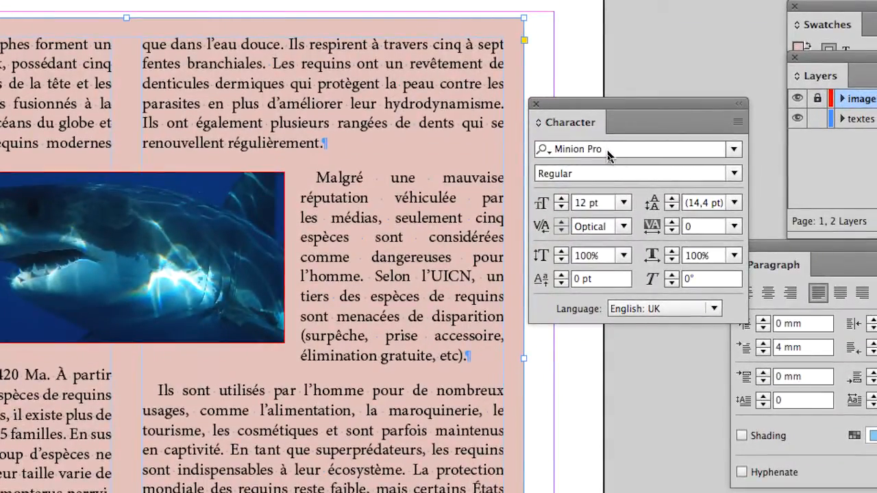
Cycle the selected body text frame through successive installed fonts one at a time, ending on Party LET
left_click(609, 156)
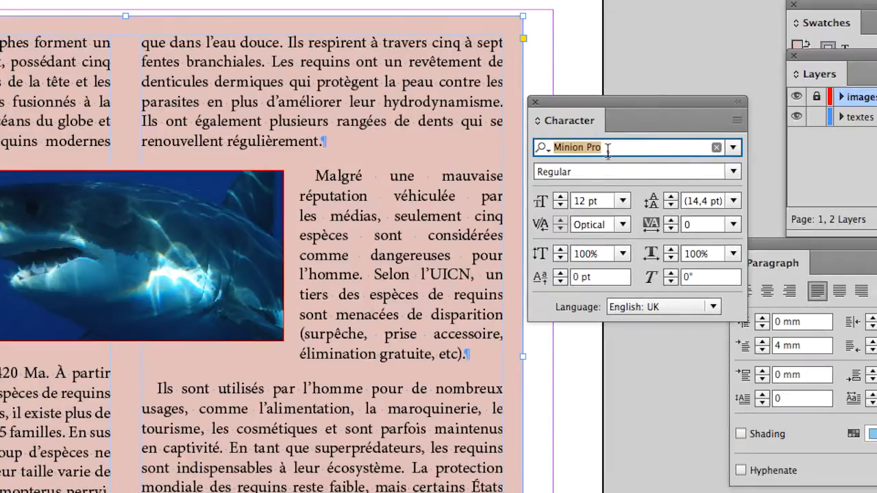
left_click(606, 150)
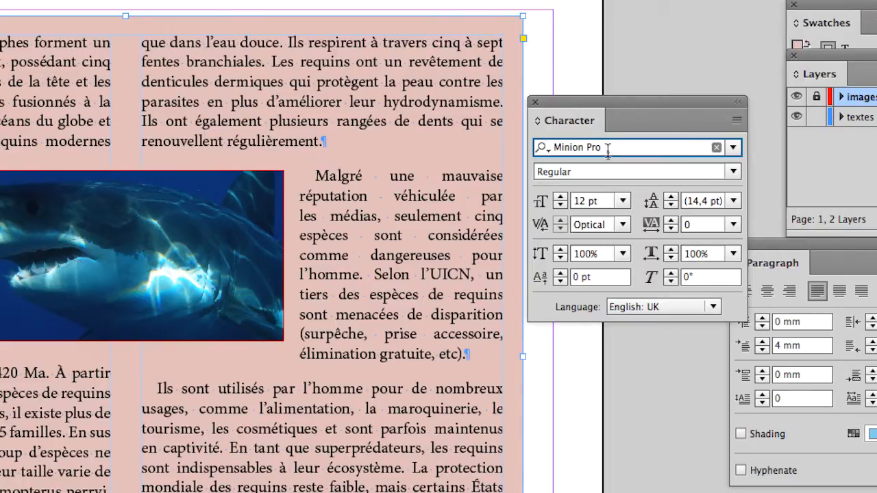
key("Down")
key("Down")
key("Down")
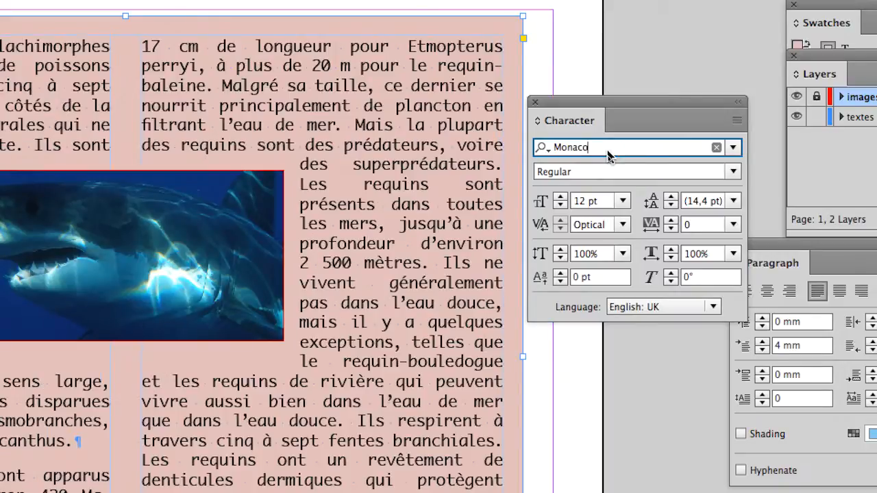
key("Down")
key("Down")
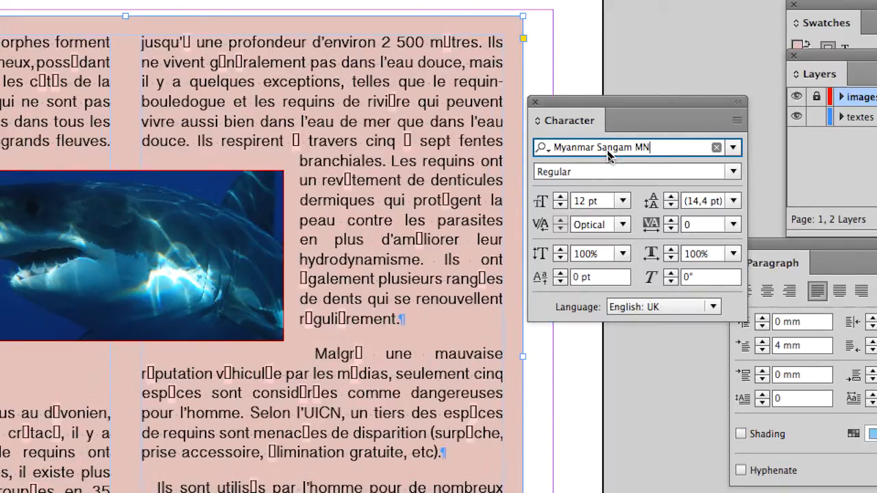
key("Up")
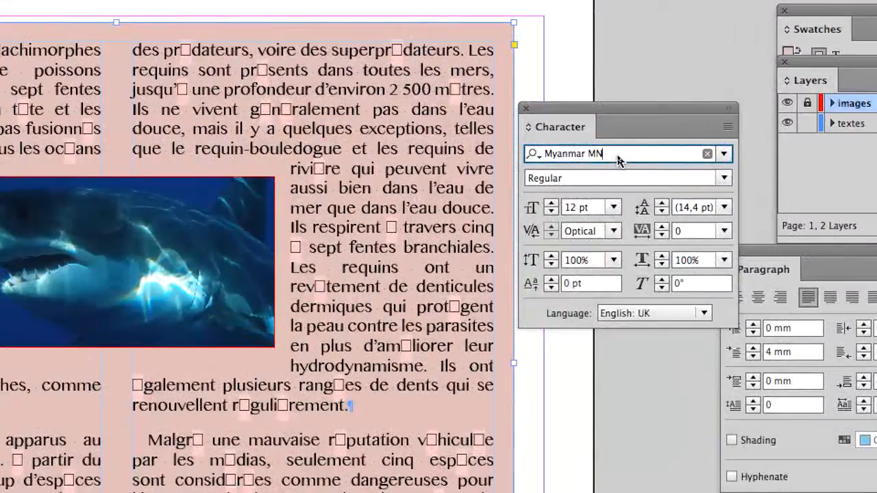
key("Down")
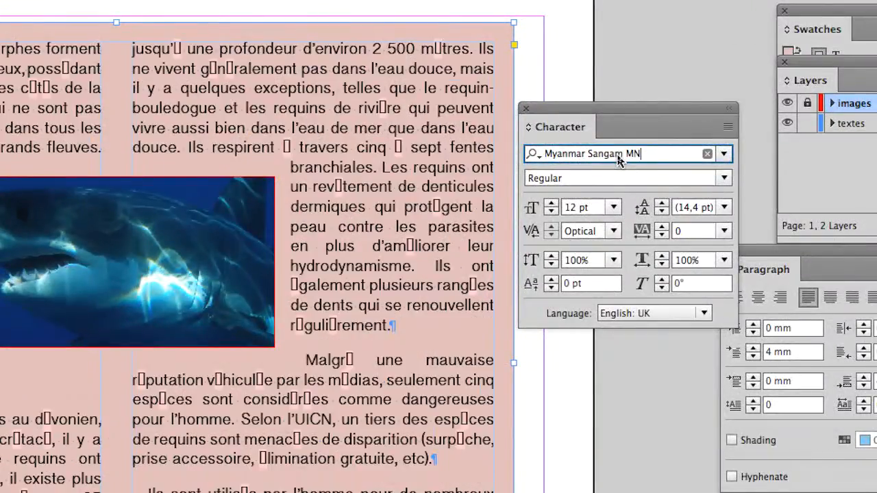
key("Down")
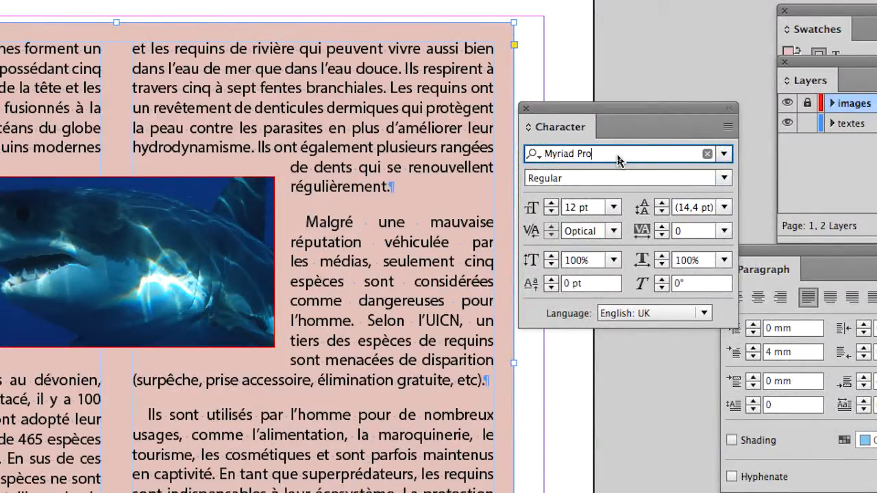
key("Down")
key("Down")
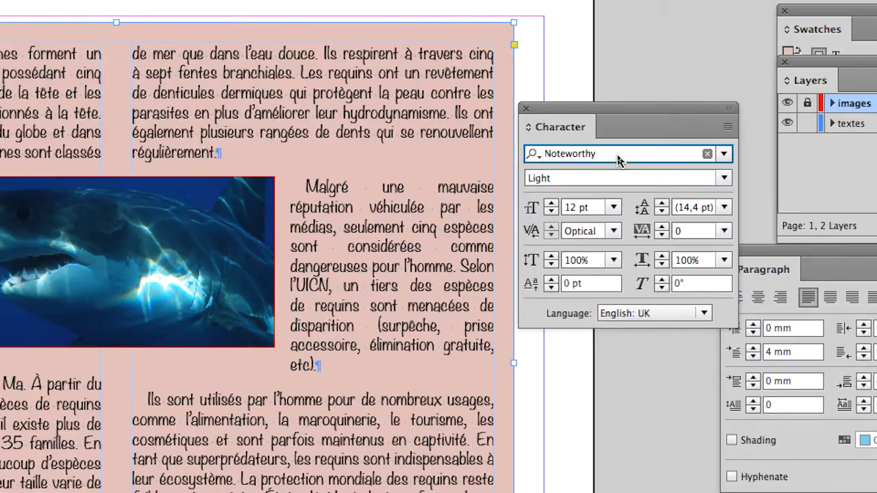
key("Down")
key("Down")
key("Down")
key("Down")
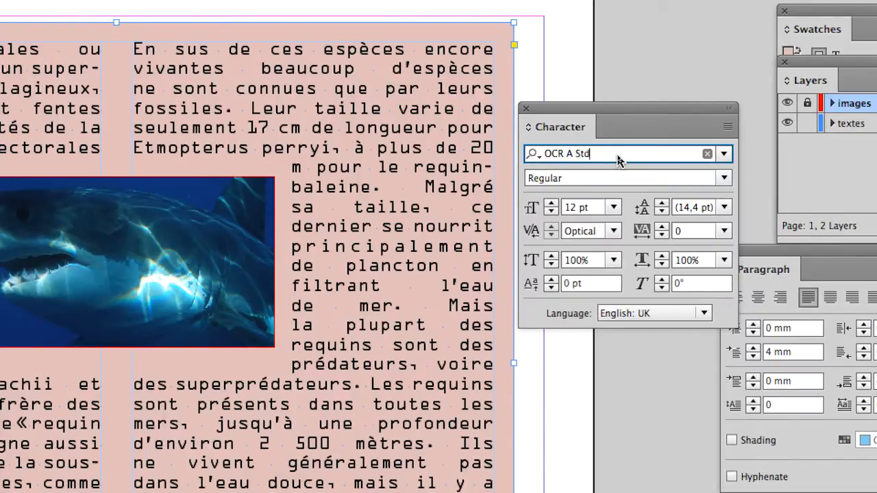
key("Down")
key("Down")
key("Down")
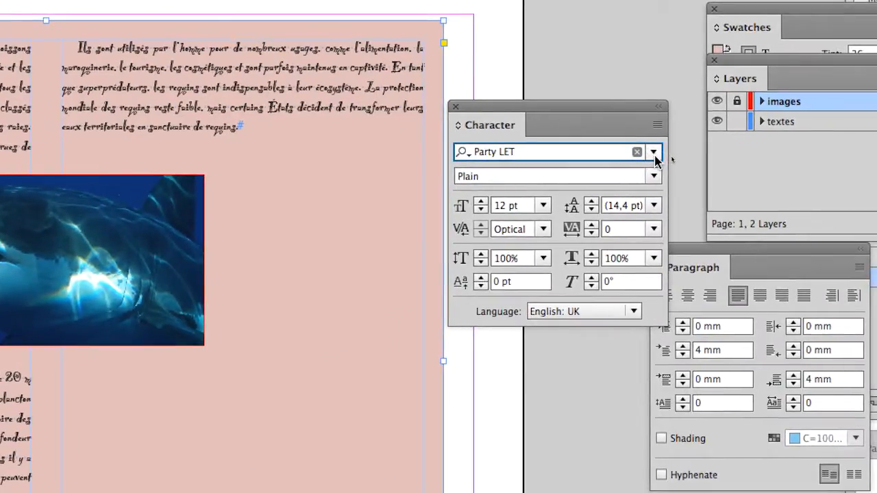
Try Apple Chancery and Bauhaus 93 from the font list on the body text frame
left_click(723, 154)
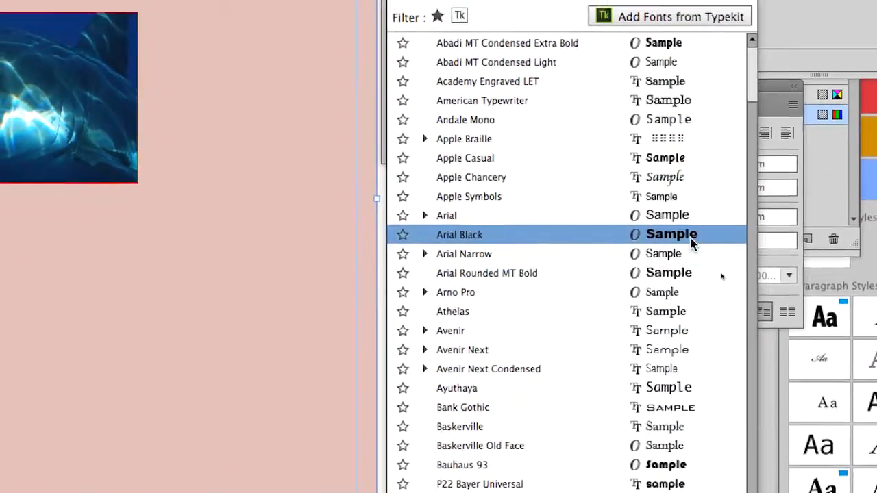
left_click(685, 205)
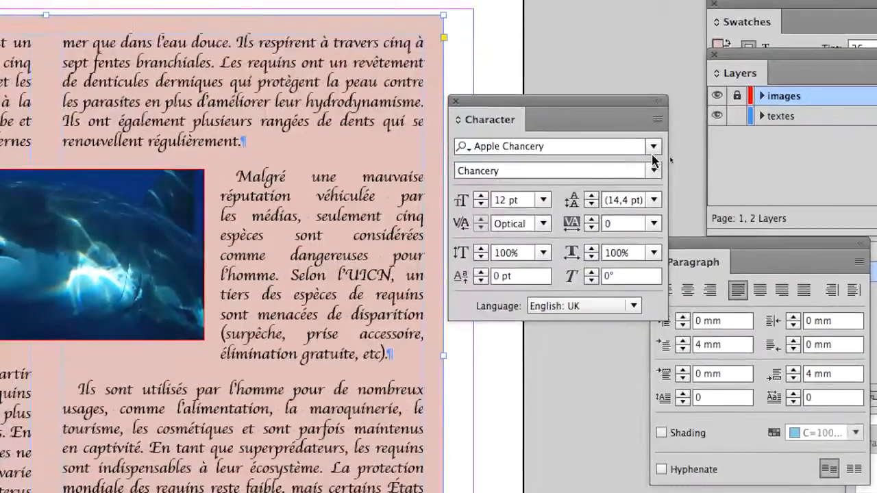
left_click(654, 152)
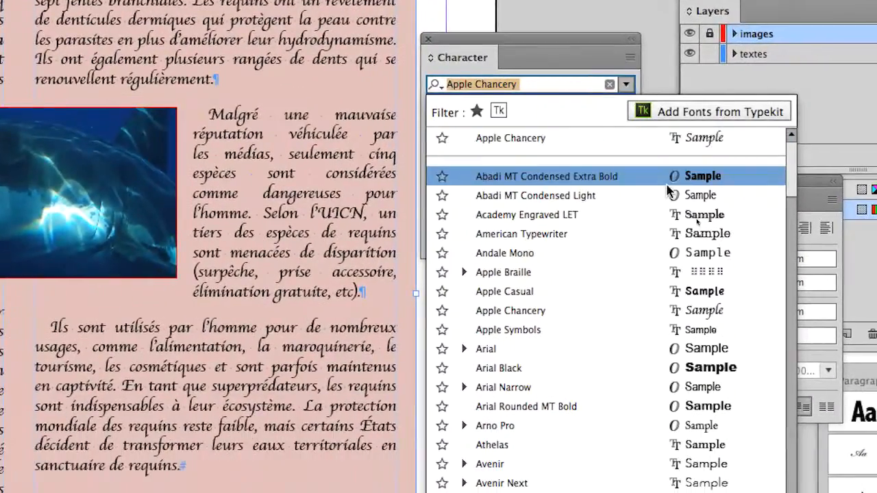
scroll(678, 232, "down", 3)
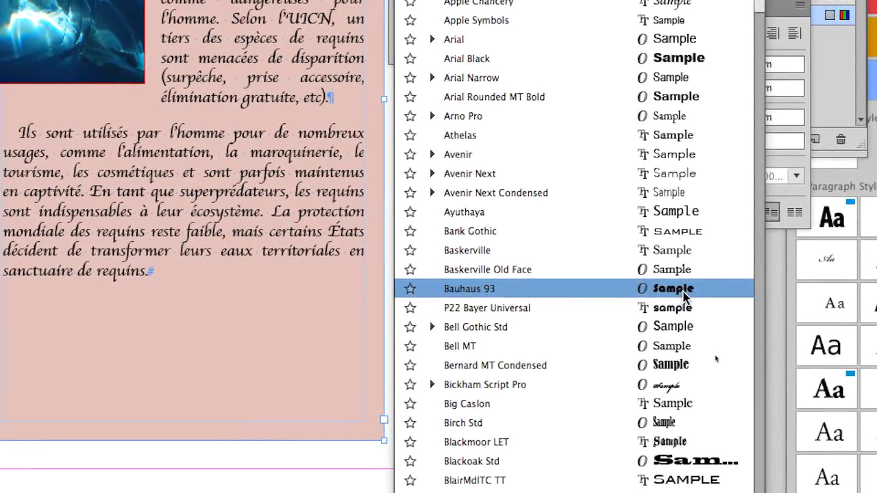
left_click(683, 290)
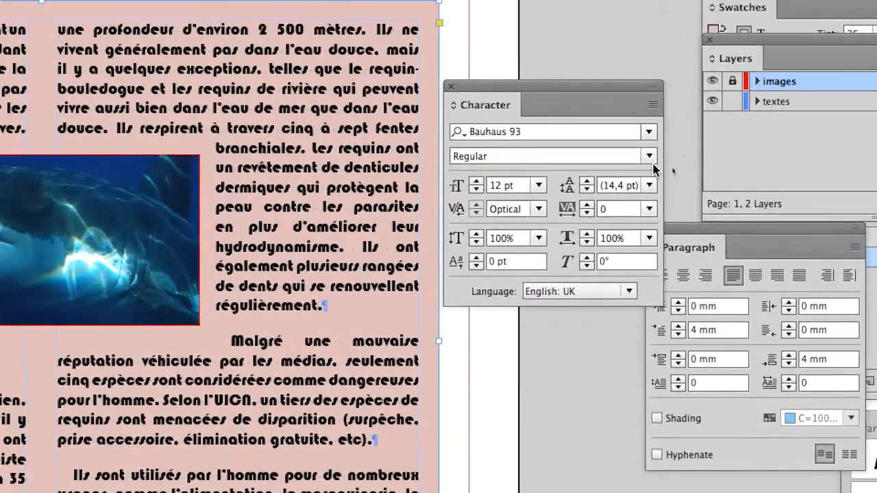
Set the body text frame's font to Bell MT from the font list
left_click(647, 132)
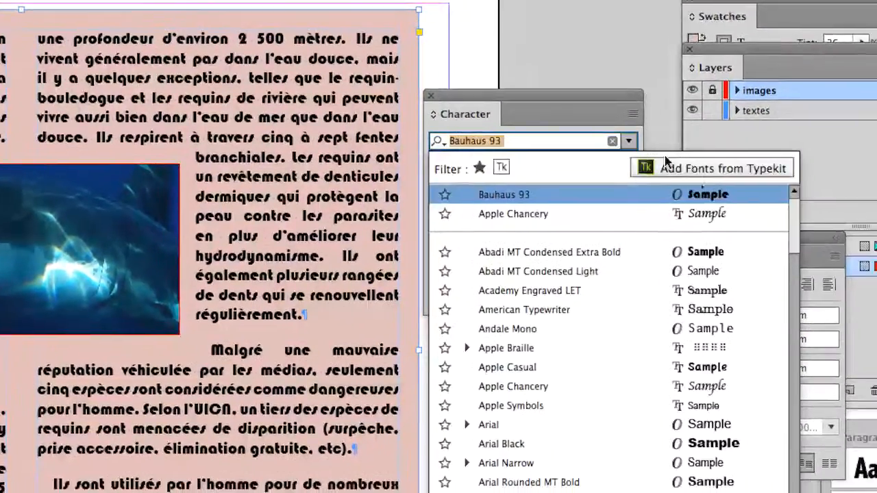
scroll(715, 409, "down", 2)
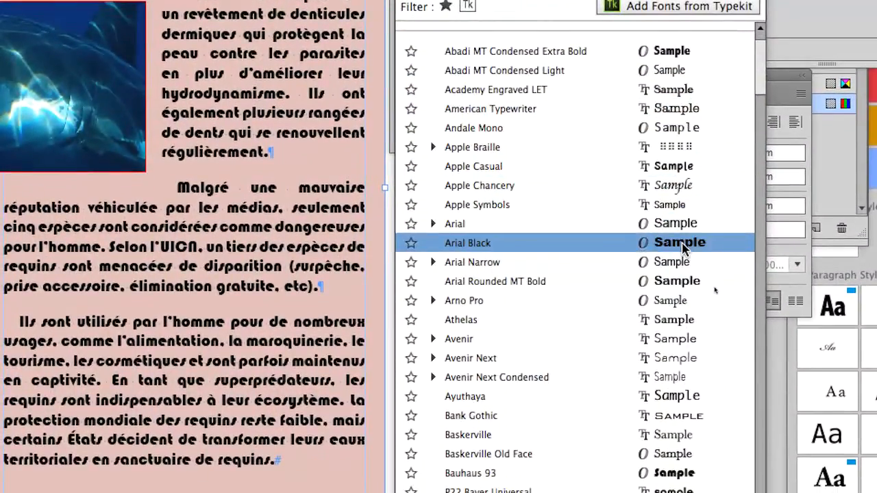
scroll(682, 248, "down", 5)
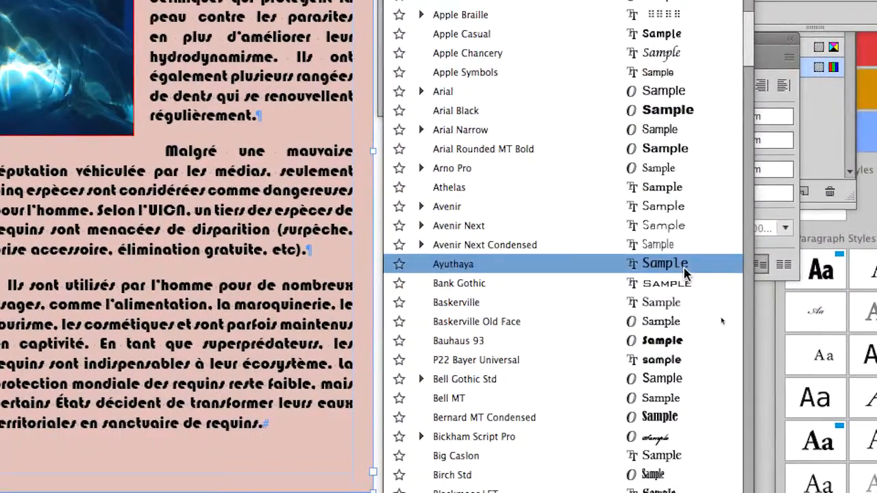
scroll(692, 341, "down", 1)
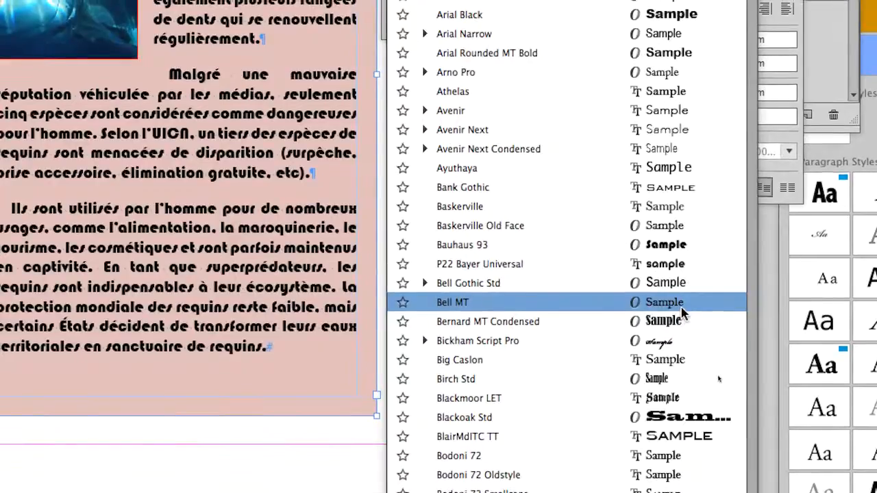
left_click(682, 311)
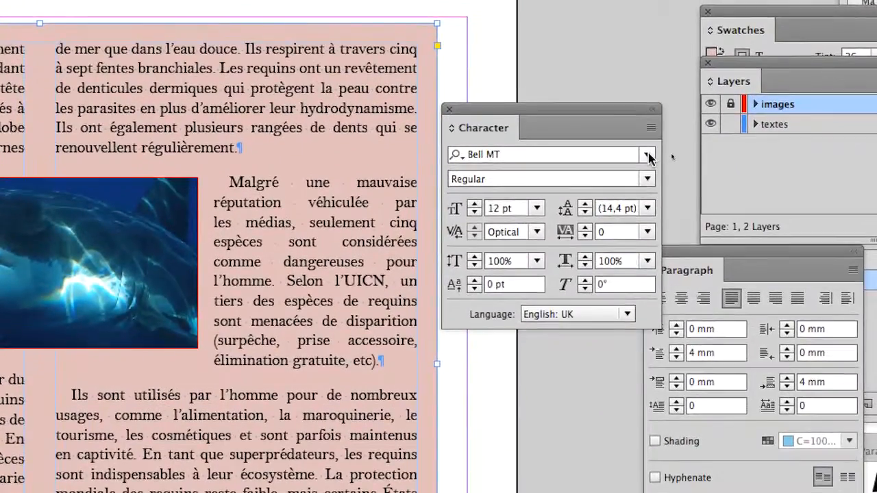
Find the font by entering "Adobe garamo" and apply Adobe Garamond Pro Regular to the body text frame
left_click(651, 163)
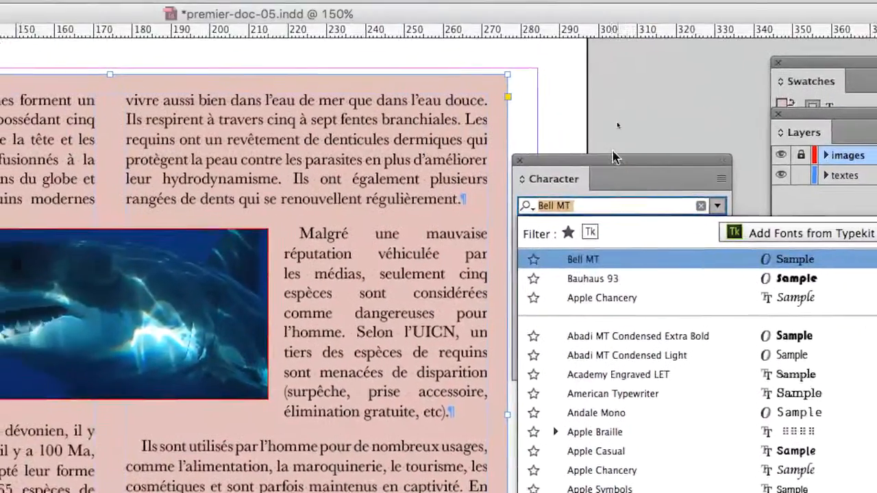
key("Return")
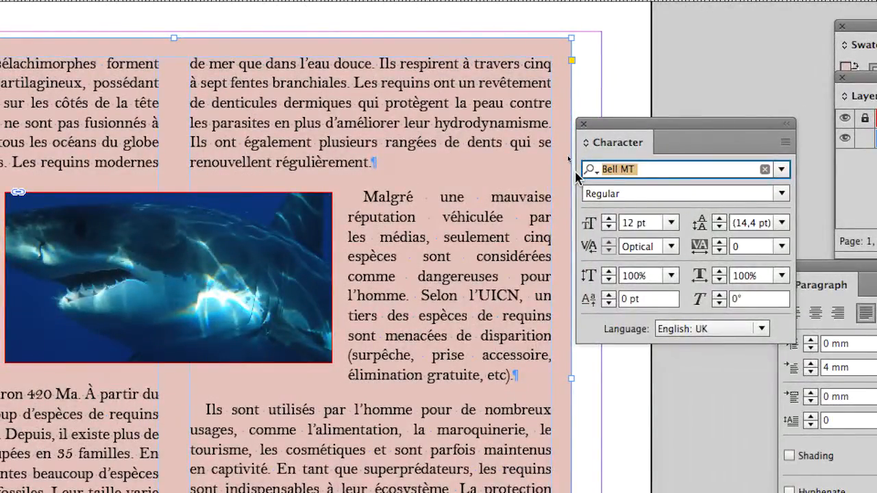
type("Ado")
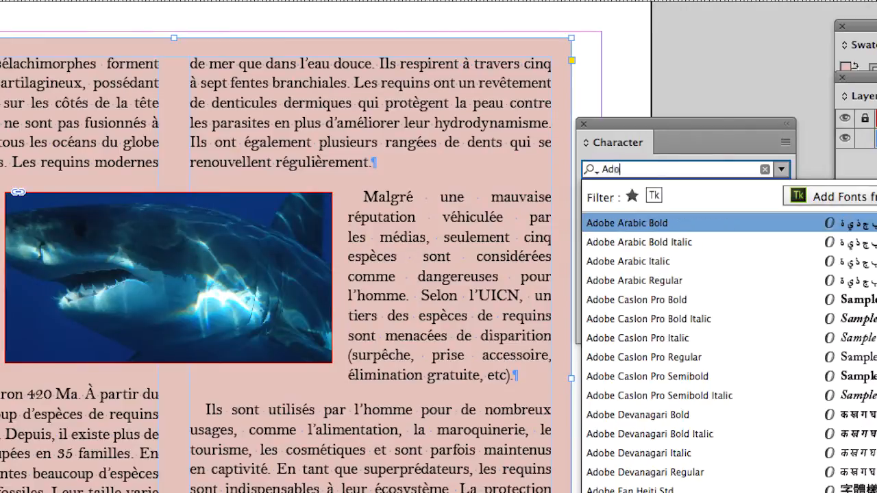
type("be garamo")
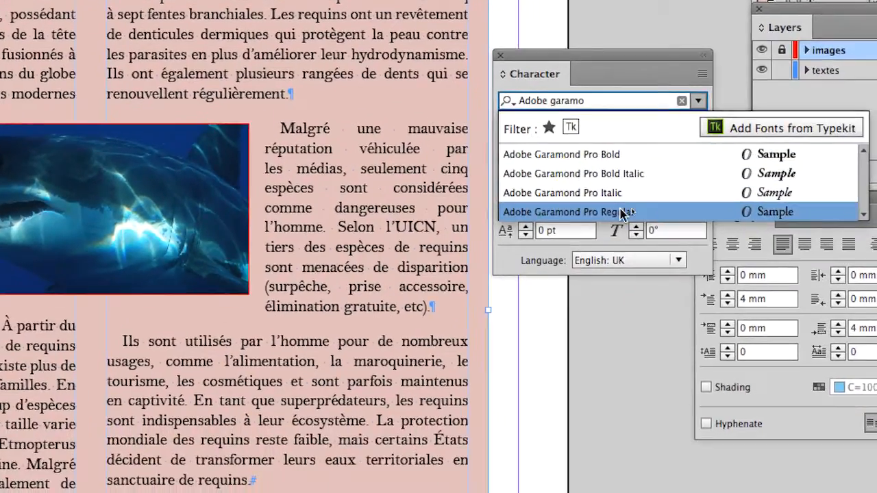
left_click(733, 280)
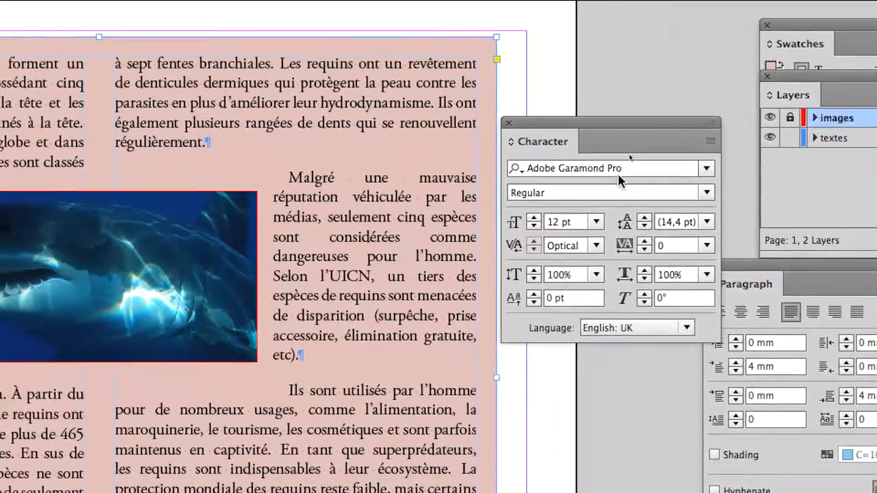
left_click(540, 157)
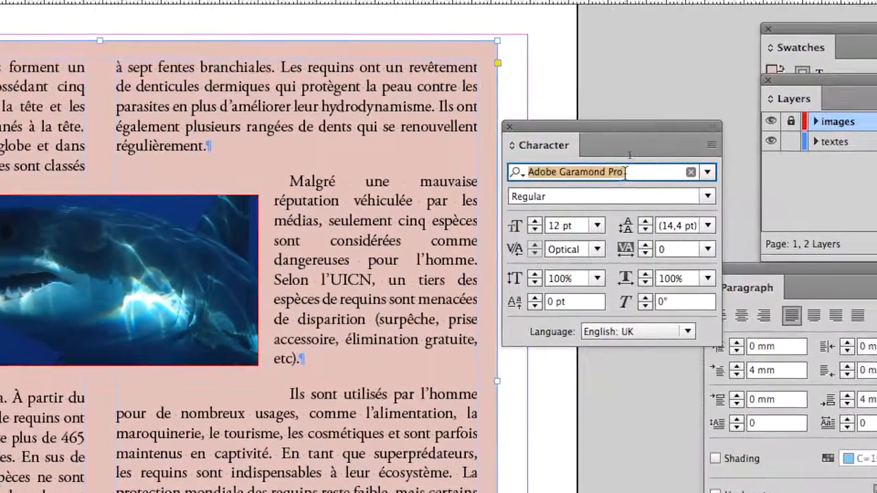
left_click(663, 169)
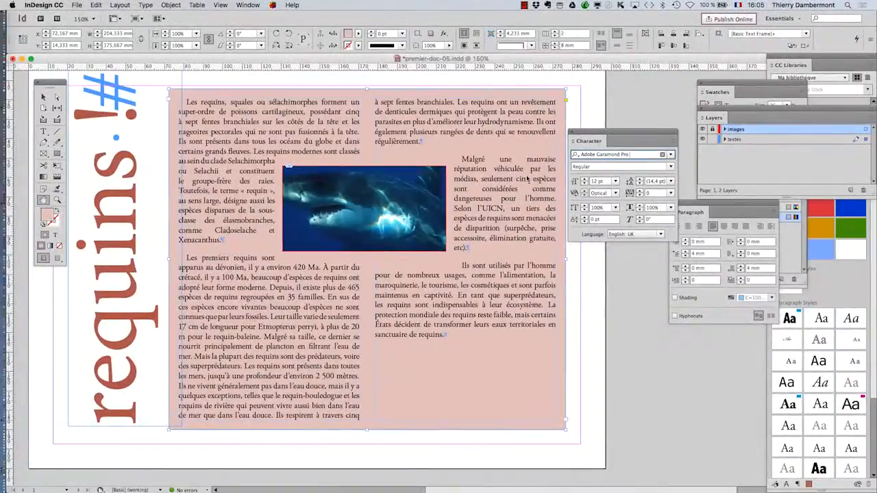
Switch to Firefox, open a new window and search Google for "100 besten schriften"
mouse_move(16, 372)
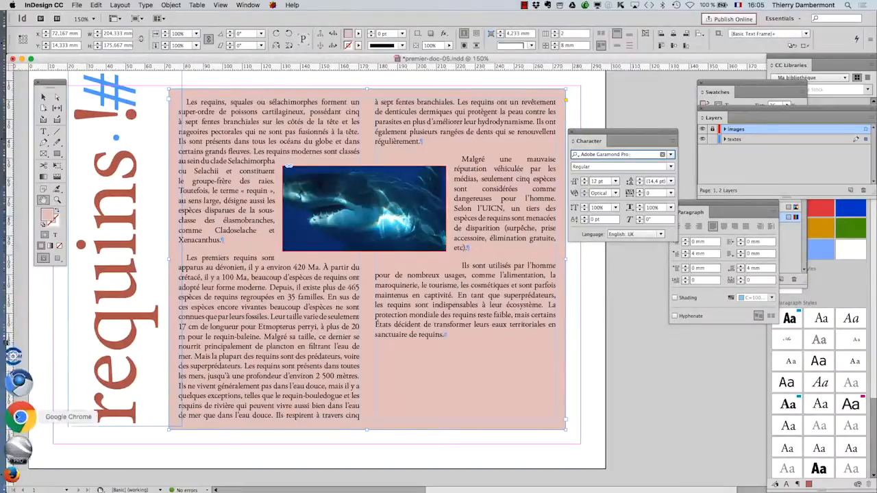
left_click(19, 422)
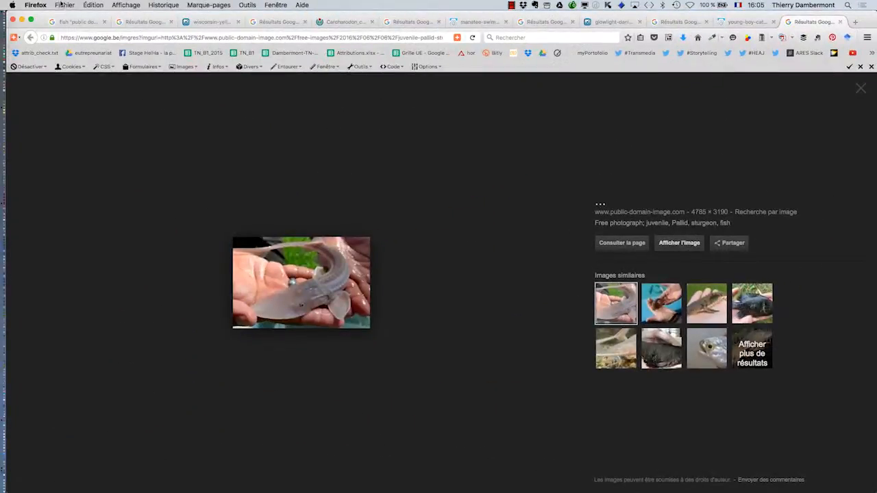
left_click(65, 5)
left_click(83, 26)
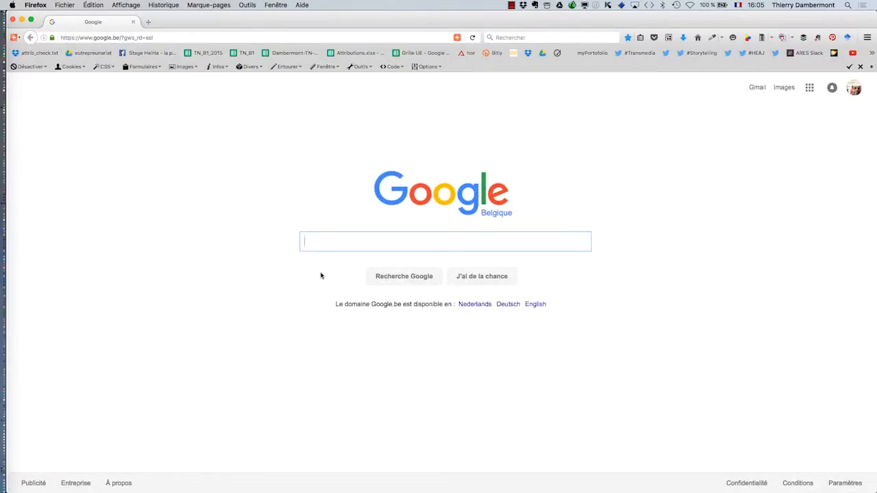
type("100")
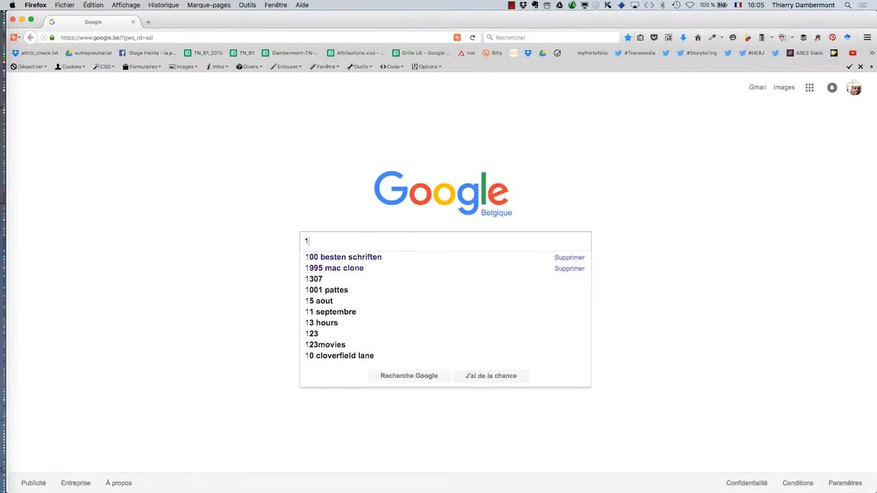
left_click(320, 258)
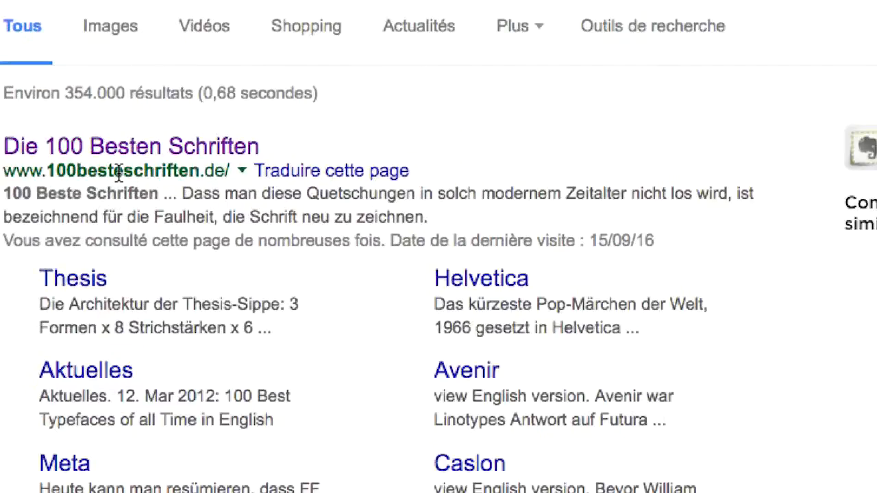
Open the Die 100 Besten Schriften website from the results and read through its Frutiger entry
left_click_drag(172, 170, 78, 171)
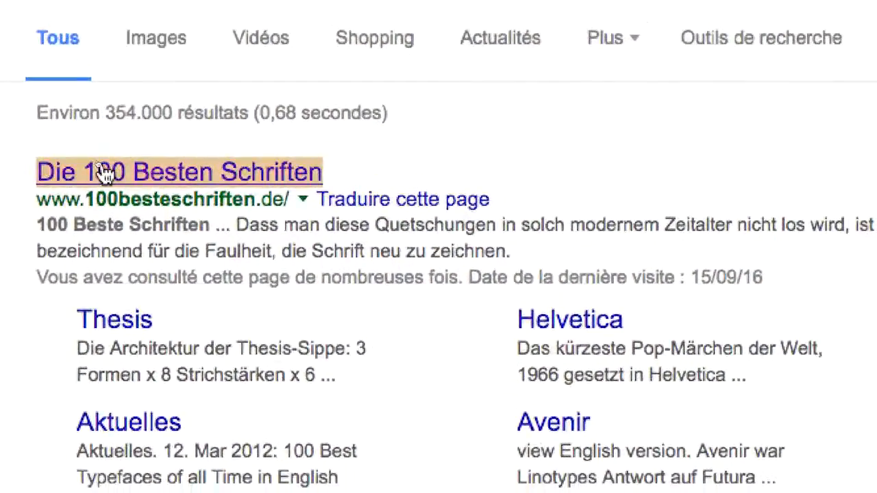
left_click(102, 173)
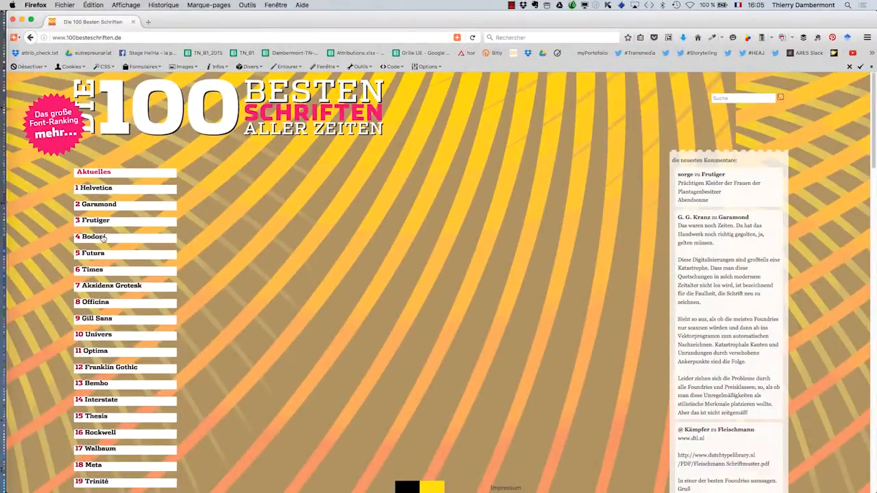
left_click(95, 219)
scroll(110, 263, "down", 5)
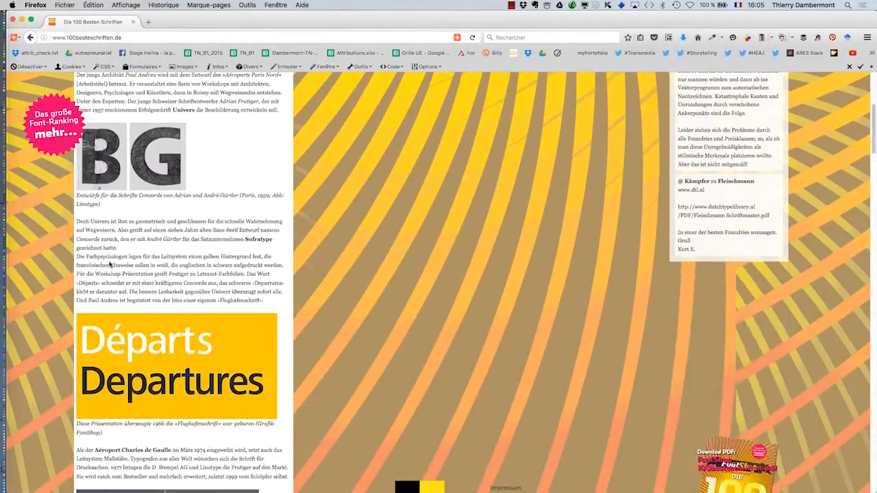
Browse the font ranking past the Frutiger entry and open the Trinité, Rockwell and Lucida entries
scroll(110, 264, "down", 15)
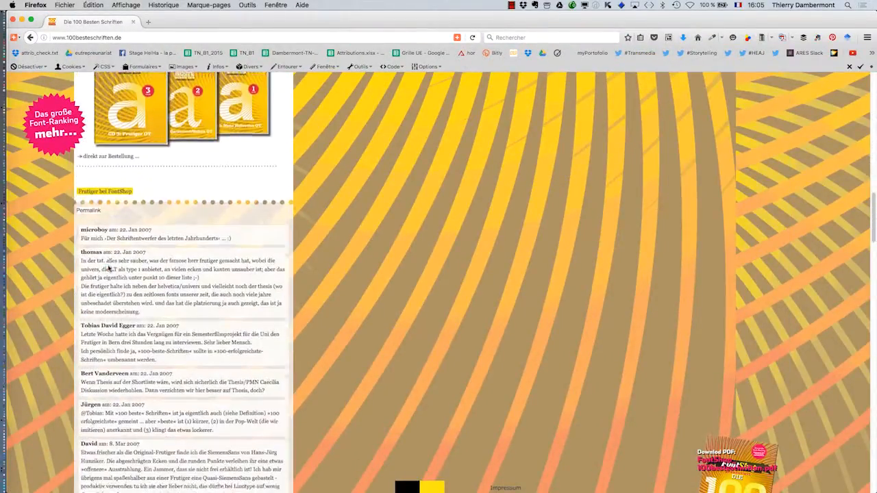
scroll(108, 268, "down", 15)
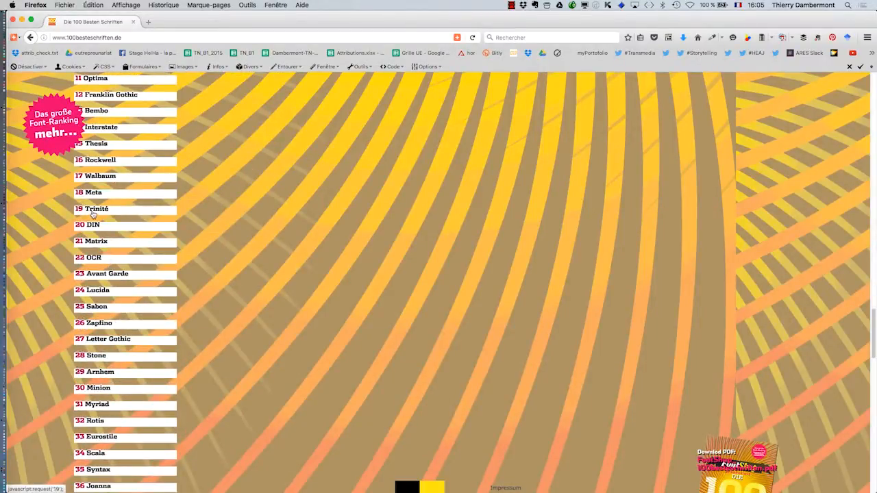
left_click(93, 213)
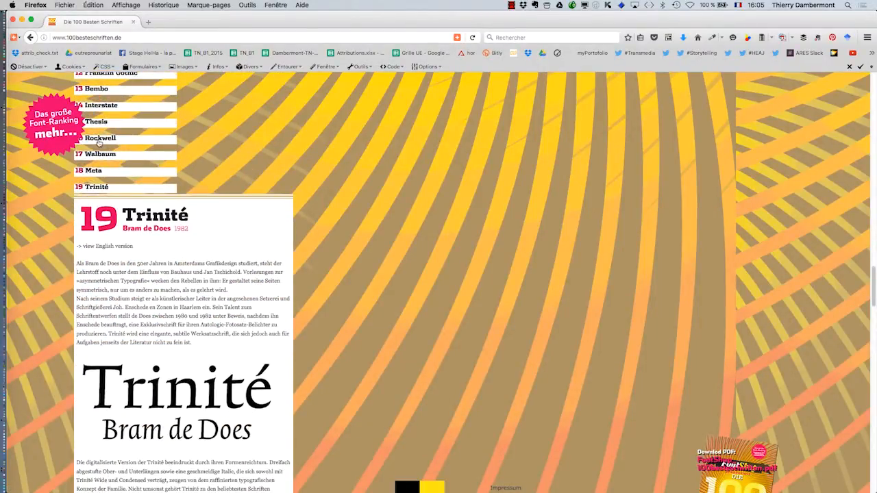
left_click(100, 139)
scroll(102, 178, "down", 6)
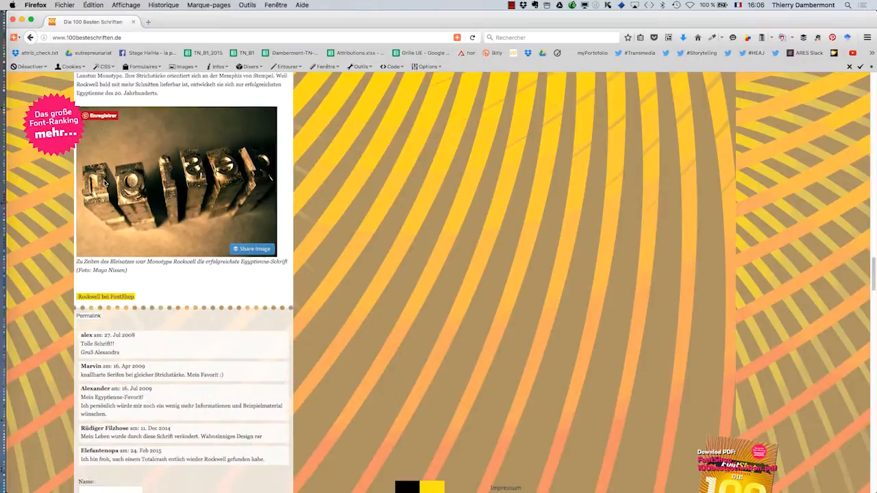
scroll(104, 182, "down", 20)
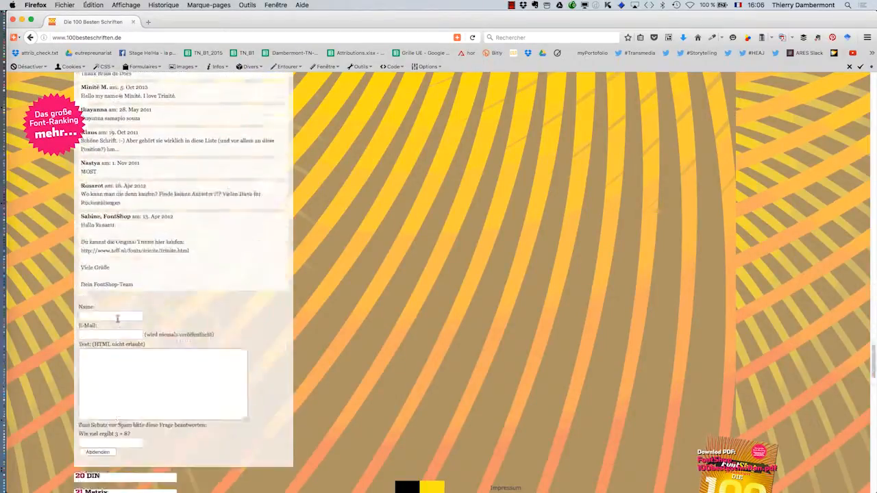
scroll(117, 319, "down", 5)
left_click(98, 310)
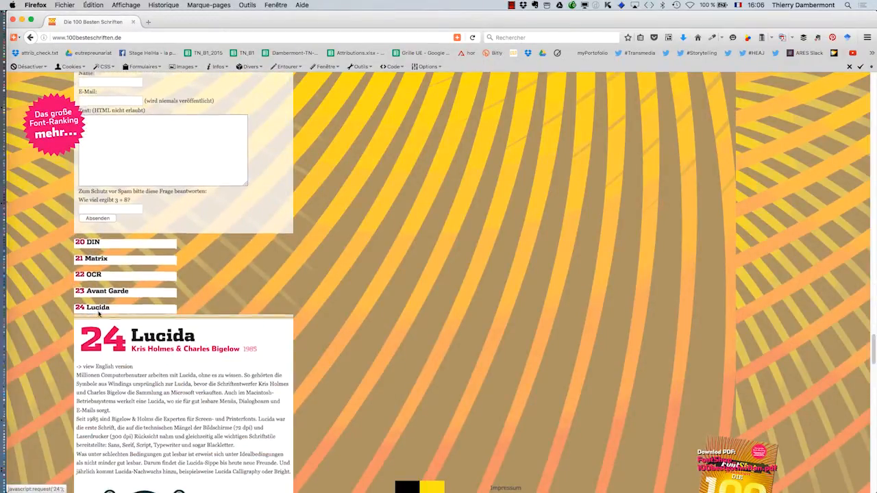
Continue through the font ranking and open the Eurostile, Fleischmann and Didot entries
scroll(99, 313, "down", 15)
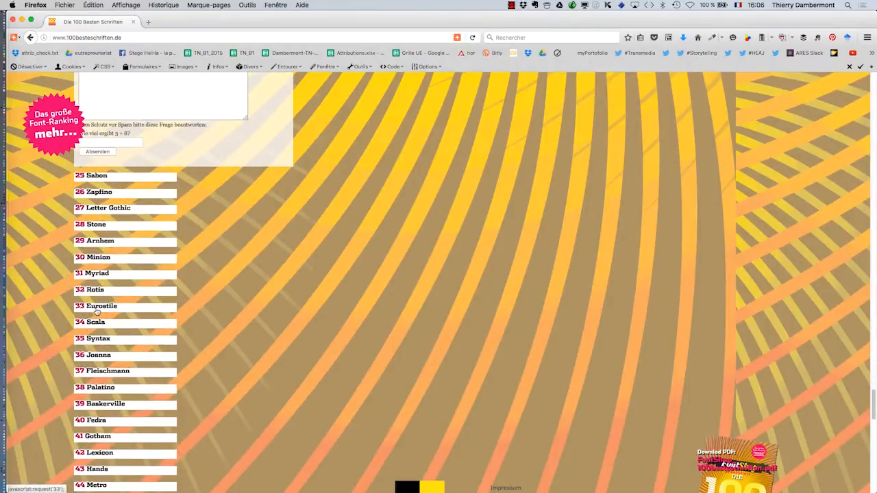
left_click(97, 311)
scroll(98, 315, "down", 15)
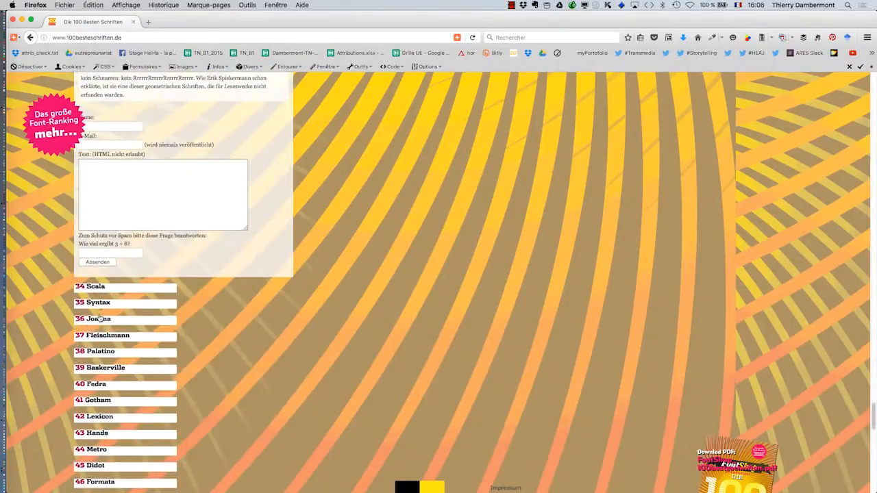
left_click(100, 335)
scroll(99, 332, "down", 10)
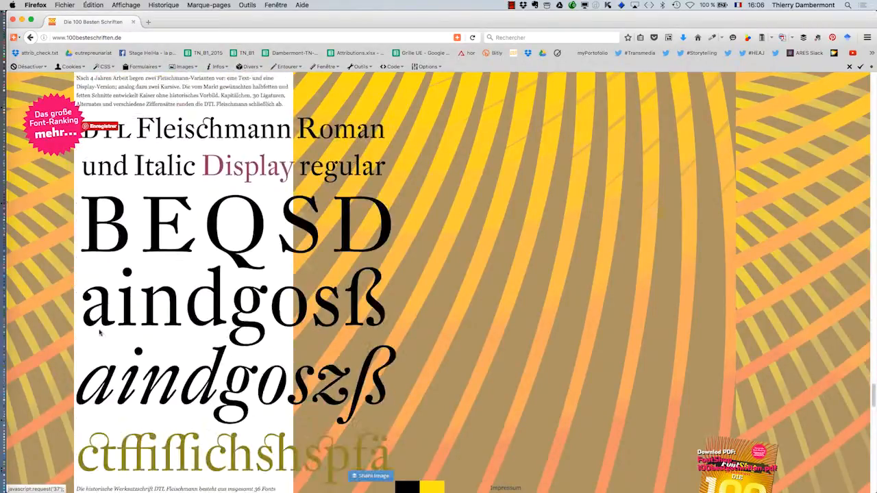
scroll(99, 332, "down", 15)
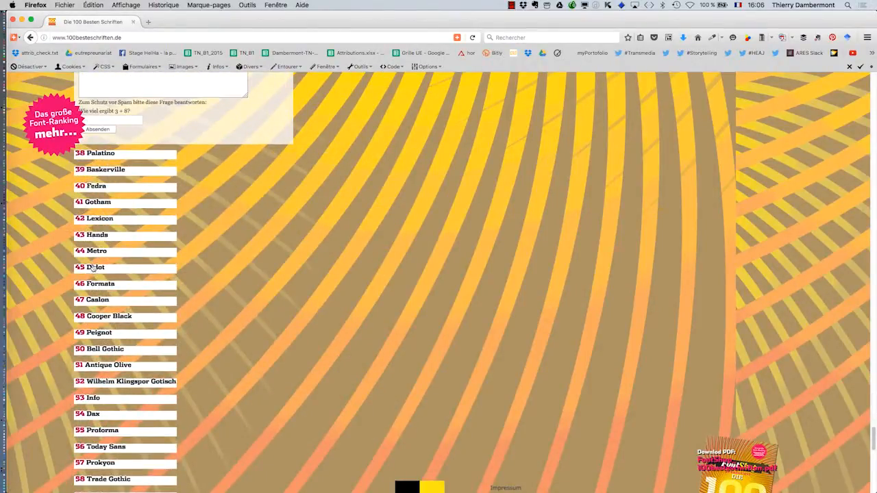
left_click(92, 268)
scroll(98, 292, "down", 2)
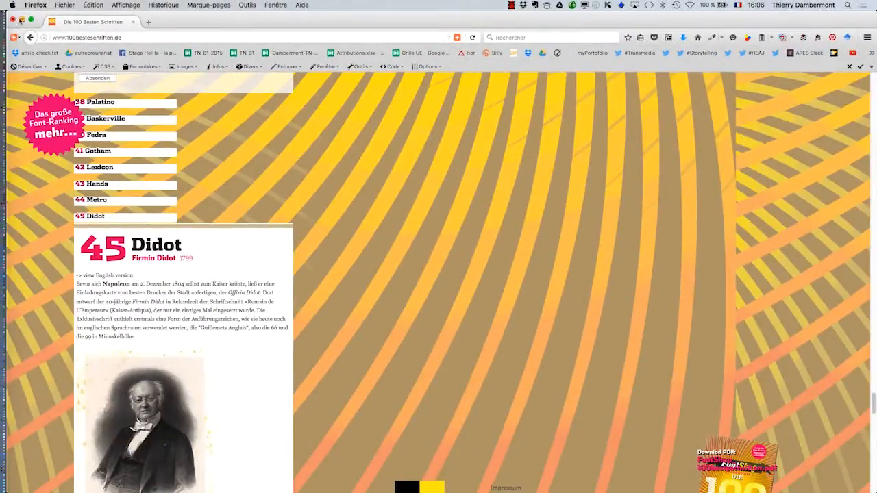
Close the font ranking window, switch back to InDesign and move the Character panel farther from the body text
left_click(14, 20)
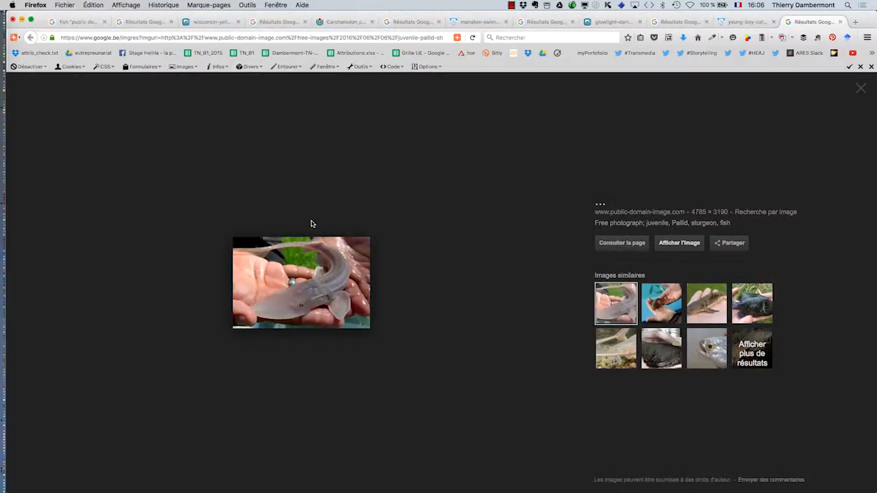
key("super+Tab")
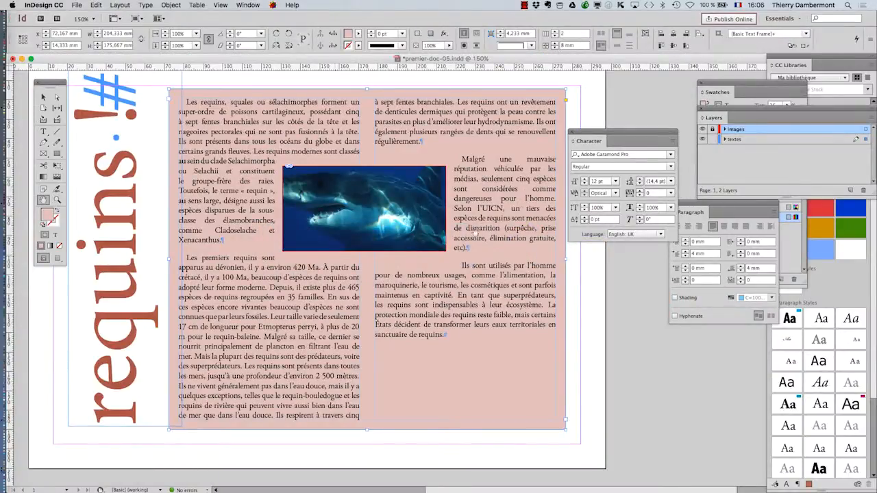
left_click_drag(598, 133, 616, 127)
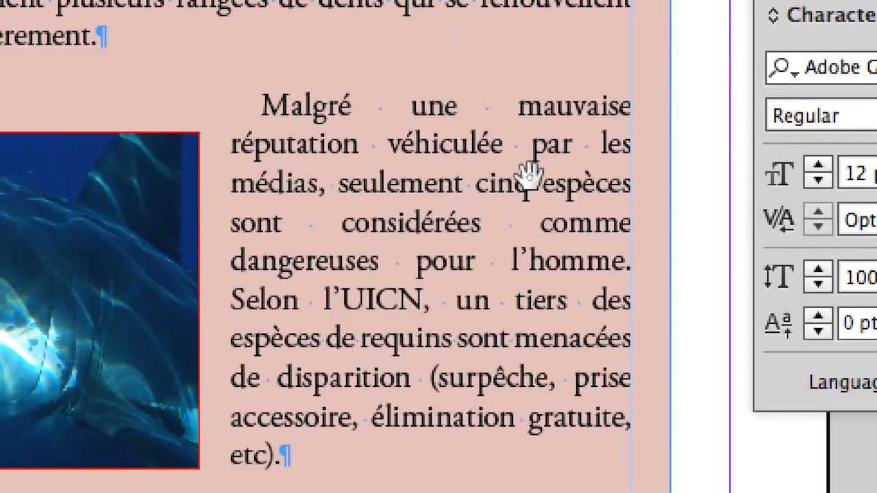
scroll(529, 175, "up", 3)
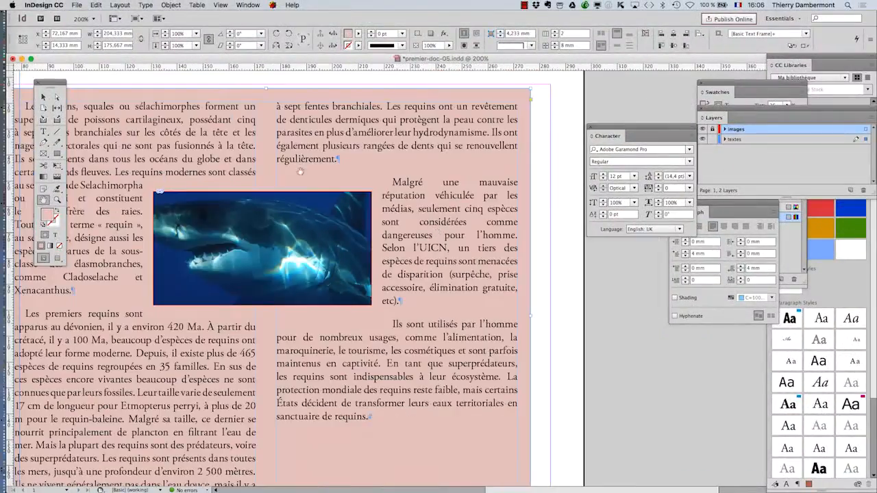
Save a new version of the document as premier-doc-06.indd in the B1B2 ID folder
left_click(78, 5)
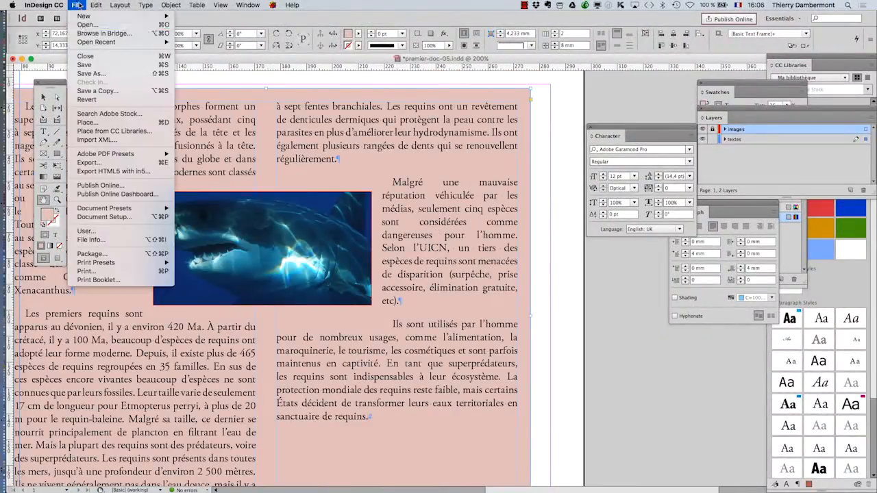
left_click(115, 74)
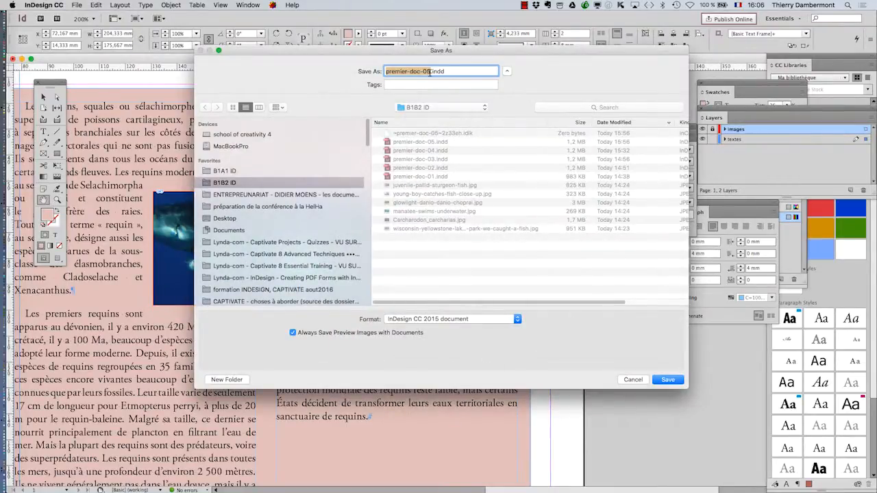
left_click(429, 71)
key("BackSpace")
type("6")
key("Return")
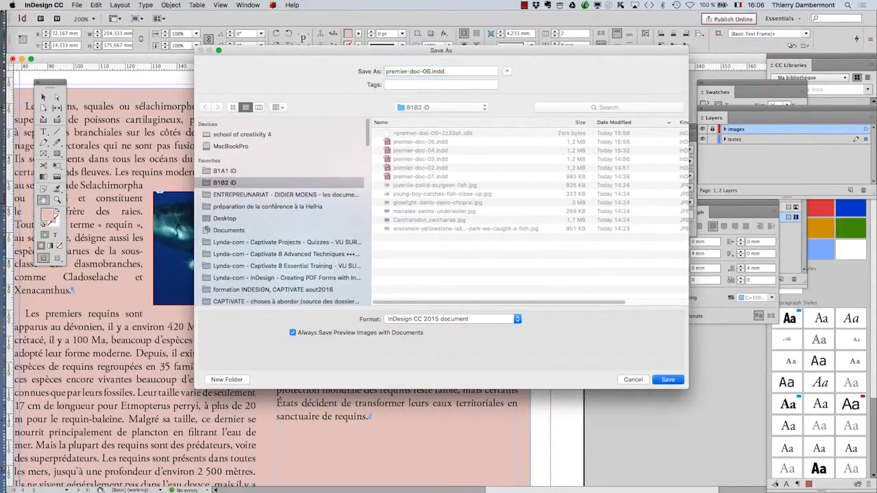
Move the Character panel beside the text frame and set the body text's font size to 14 pt
left_click_drag(609, 130, 564, 155)
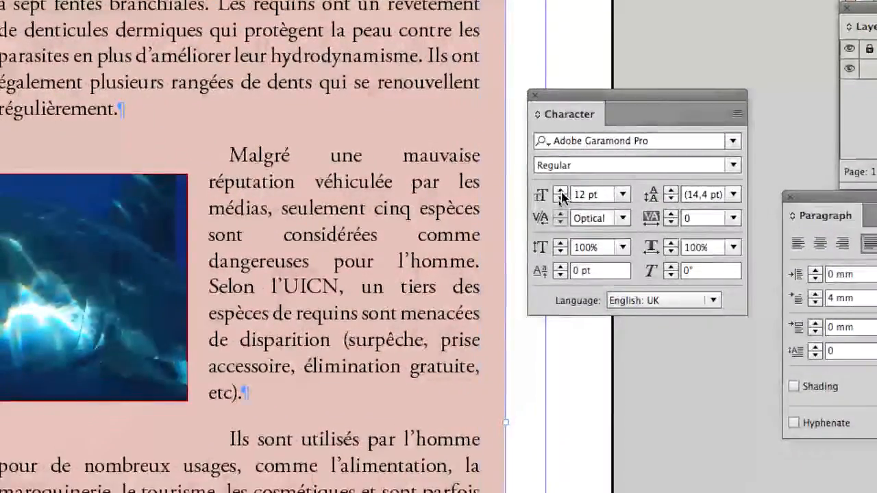
left_click(559, 192)
left_click(560, 192)
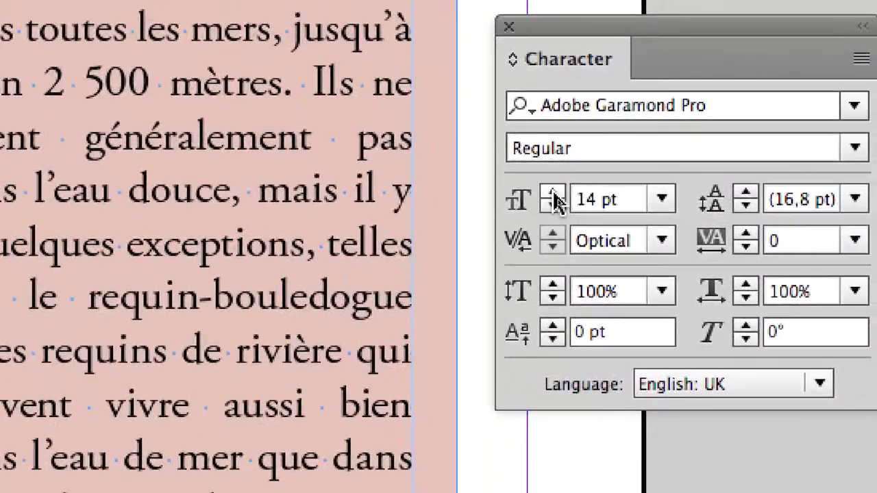
left_click(348, 177)
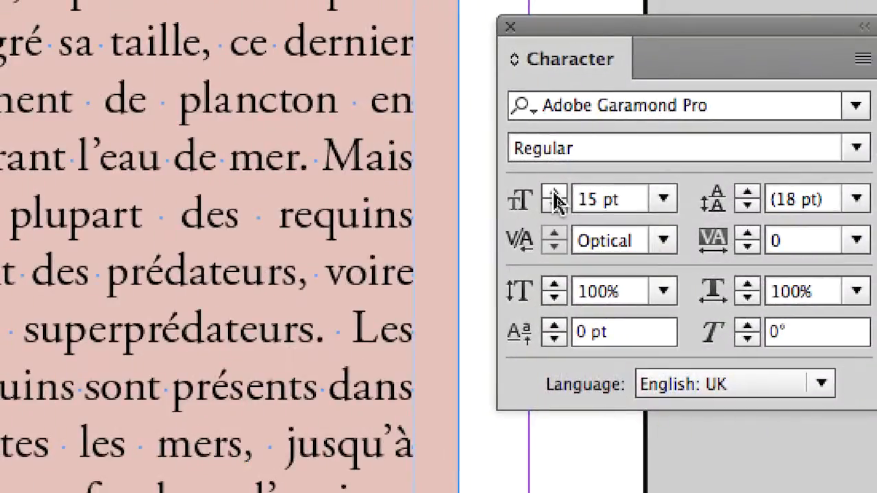
left_click(554, 204)
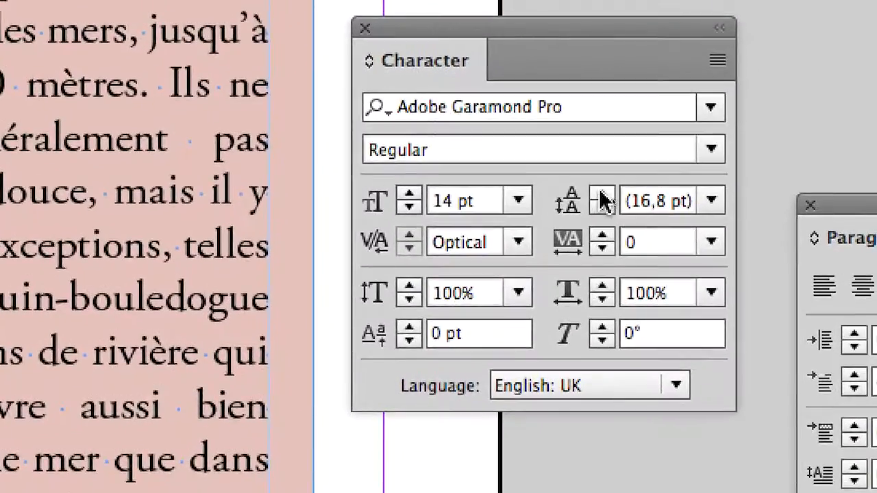
Try leading values between 17 and 19 pt, set the body text's leading to 17 pt and its font size to 13 pt
left_click(669, 178)
left_click(668, 178)
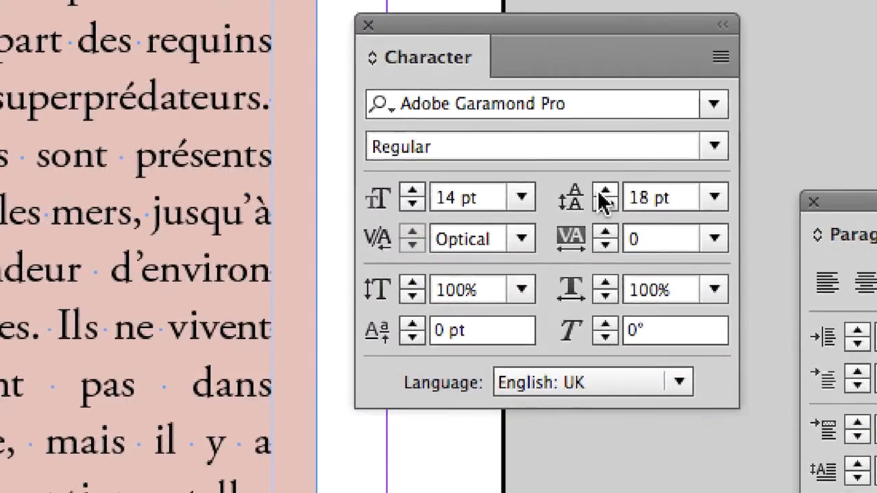
left_click(603, 206)
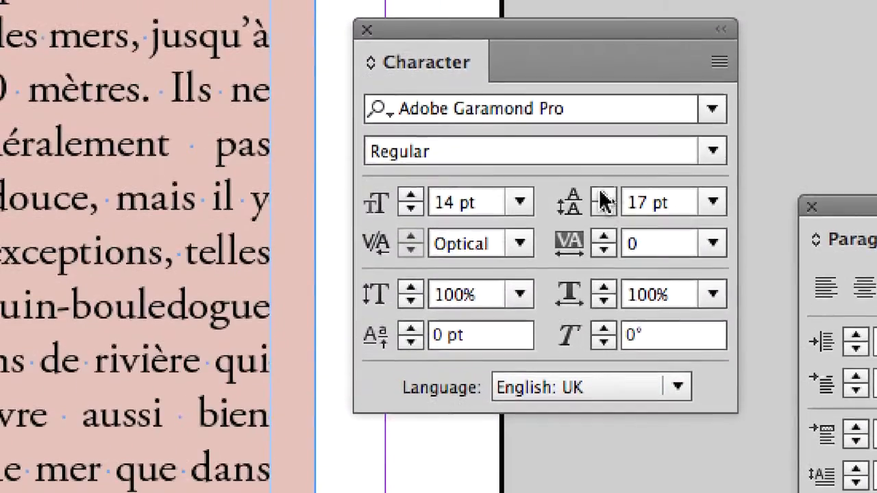
left_click(602, 195)
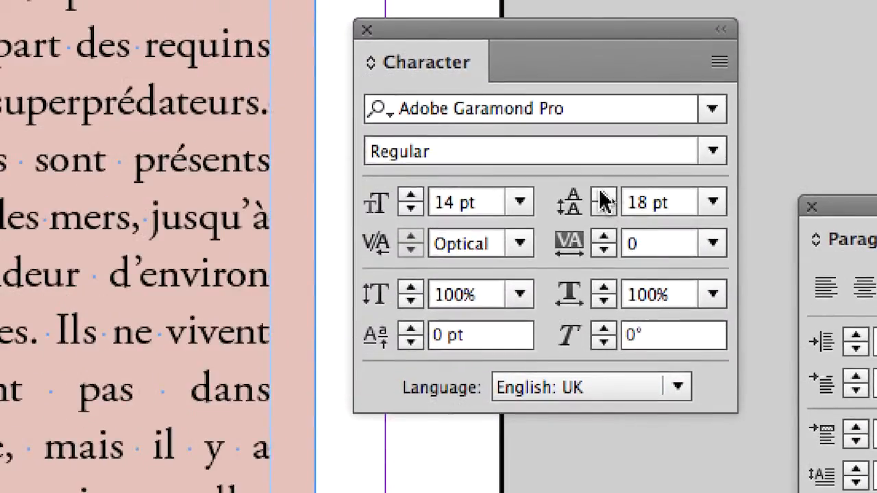
left_click(601, 196)
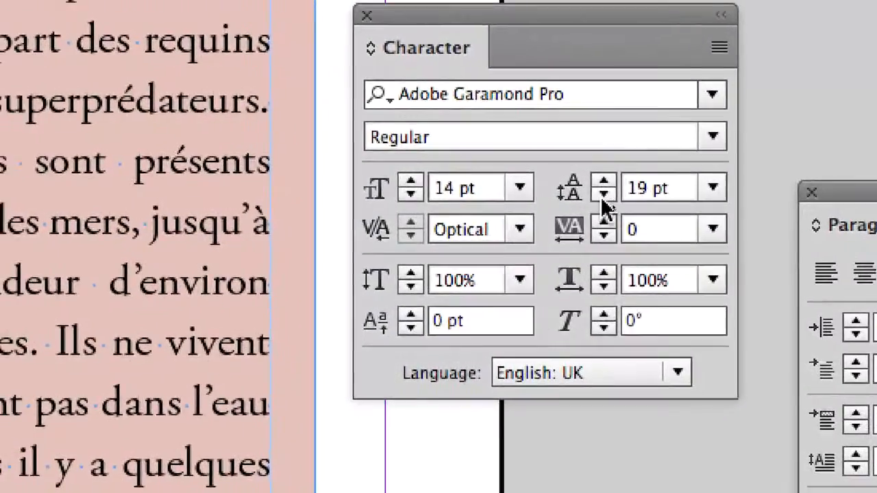
left_click(603, 196)
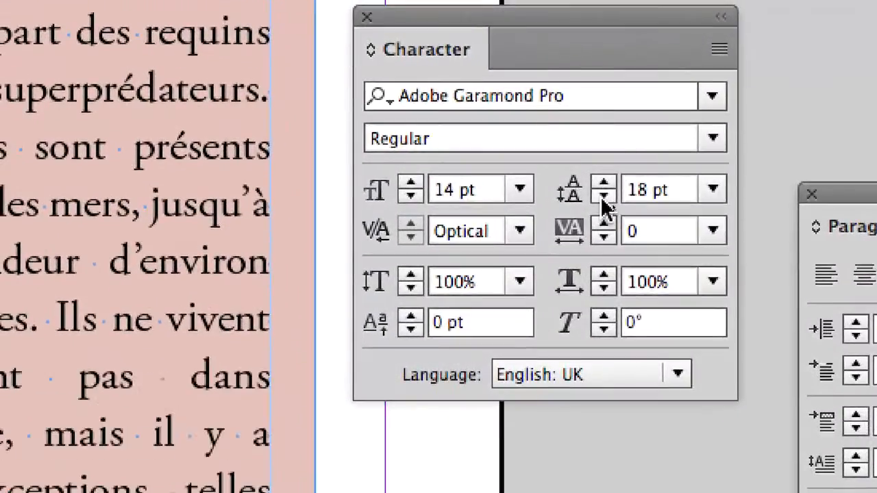
left_click(602, 196)
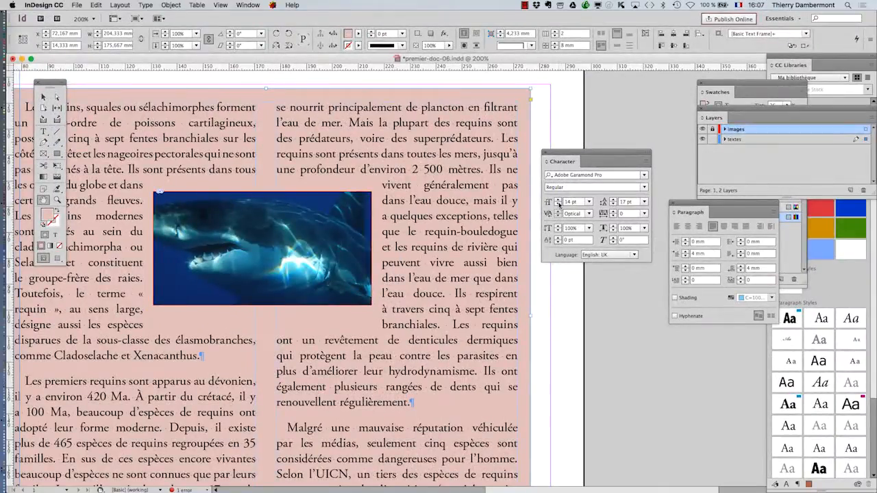
left_click(558, 204)
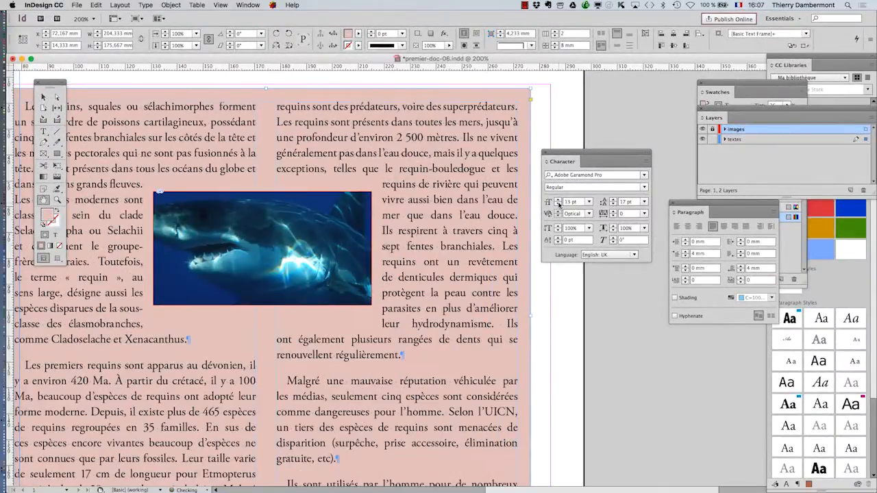